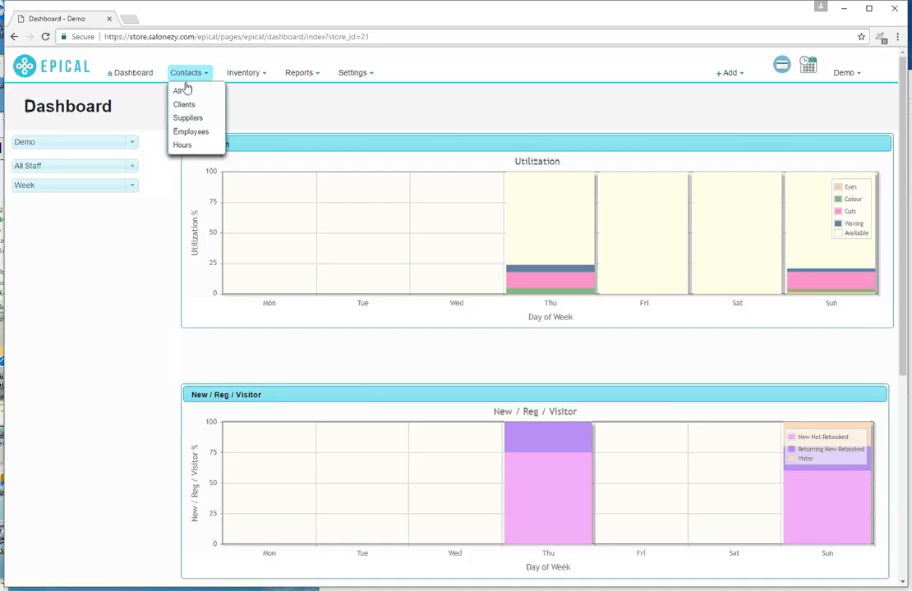
Open the employee hours page and examine the first employee's roster settings without changing them
{"action": "left_click", "coordinate": [182, 148]}
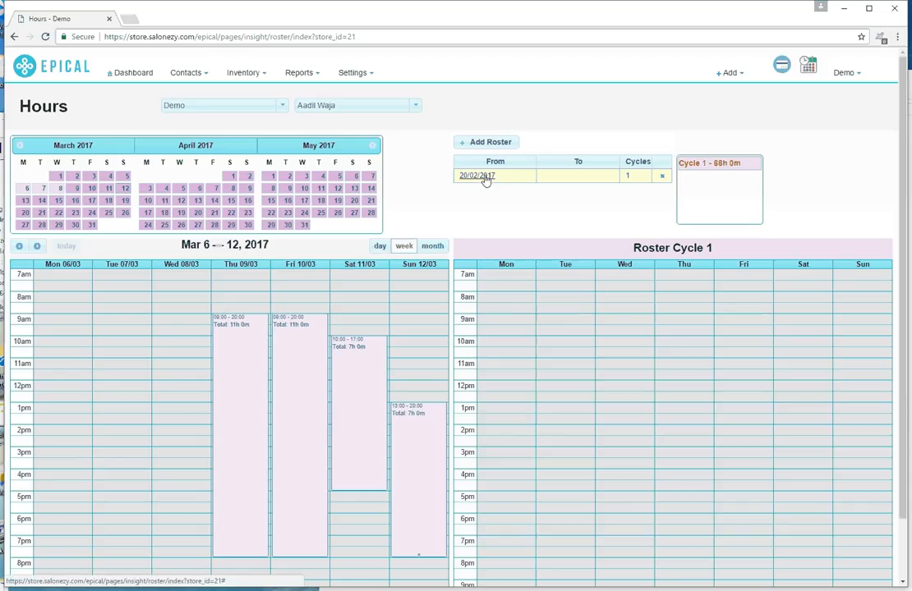
{"action": "left_click", "coordinate": [485, 178]}
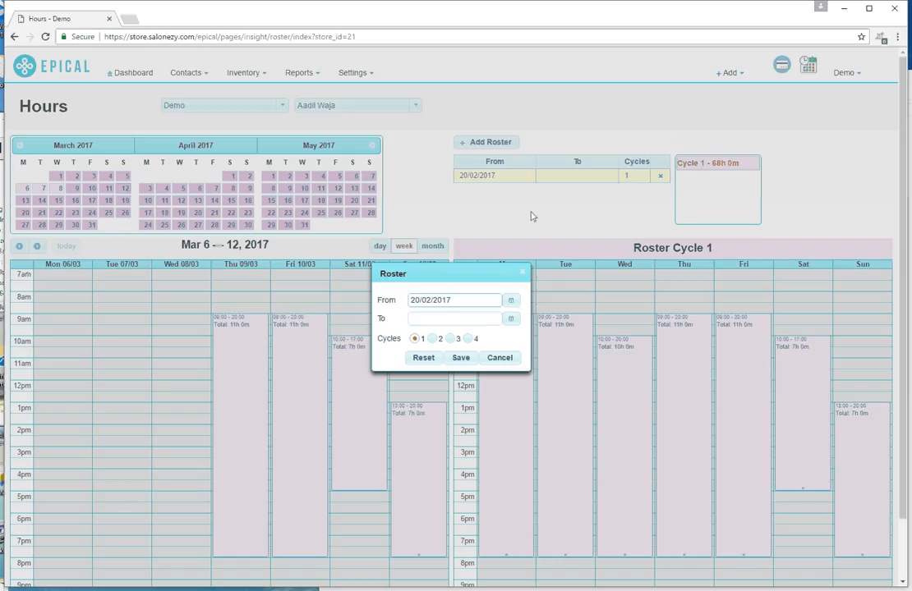
{"action": "left_click", "coordinate": [500, 358]}
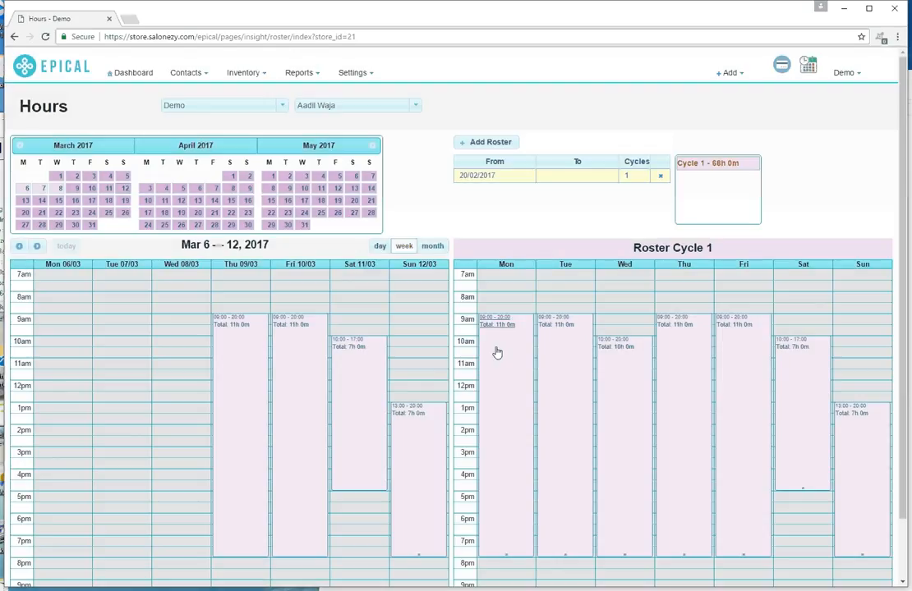
Switch the hours view to New Staff and add a one-cycle roster starting 13/03/2017 with no end date
{"action": "left_click", "coordinate": [414, 106]}
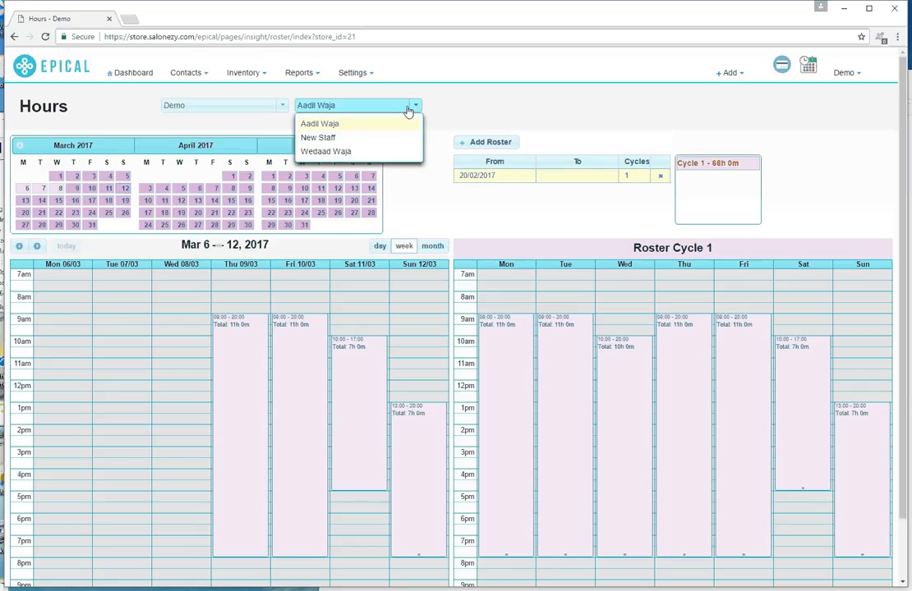
{"action": "left_click", "coordinate": [331, 138]}
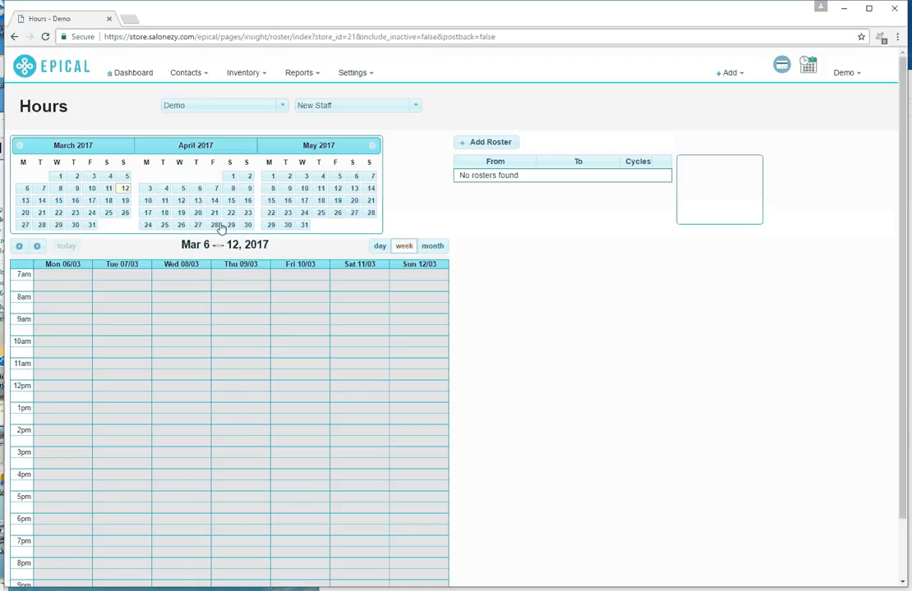
{"action": "left_click", "coordinate": [465, 142]}
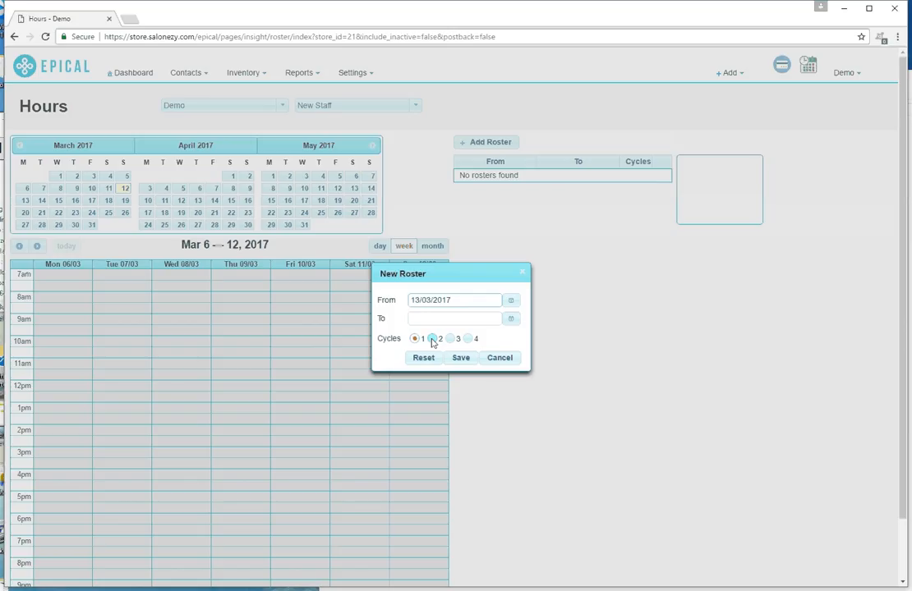
{"action": "left_click", "coordinate": [468, 362]}
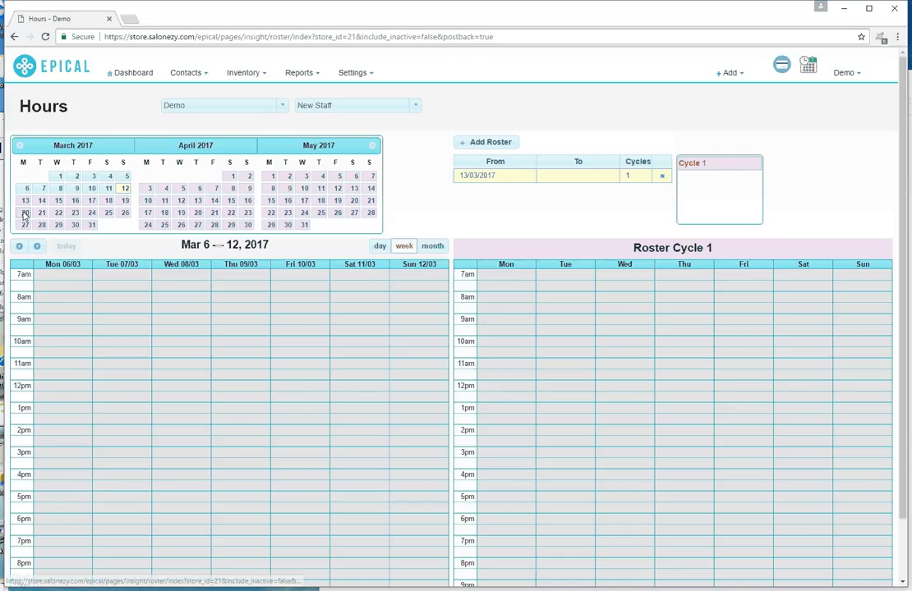
In Roster Cycle 1, add shifts for Monday 10:00–17:00, Tuesday 09:00–18:00 and Wednesday 12:00–20:00
{"action": "left_click", "coordinate": [498, 346]}
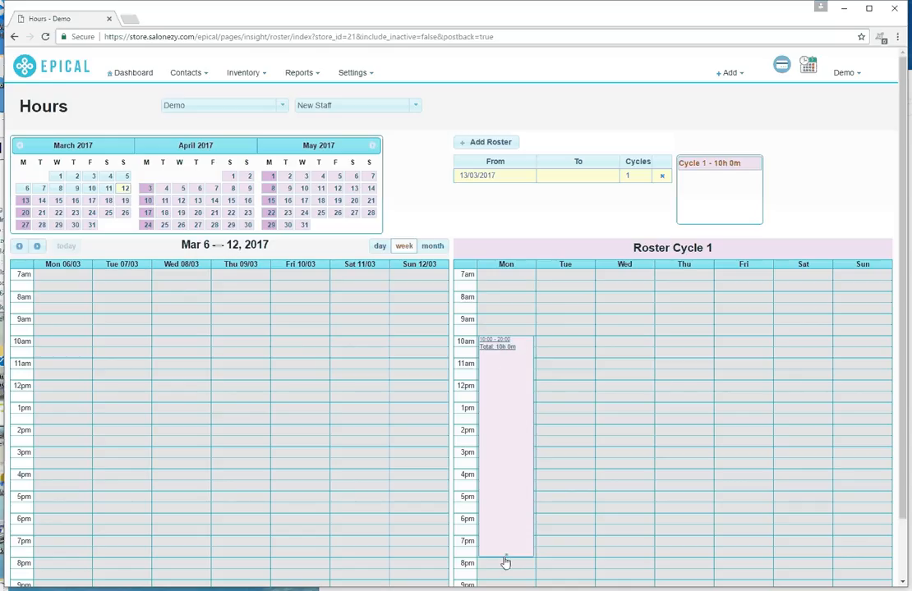
{"action": "left_click_drag", "start_coordinate": [505, 561], "coordinate": [505, 489]}
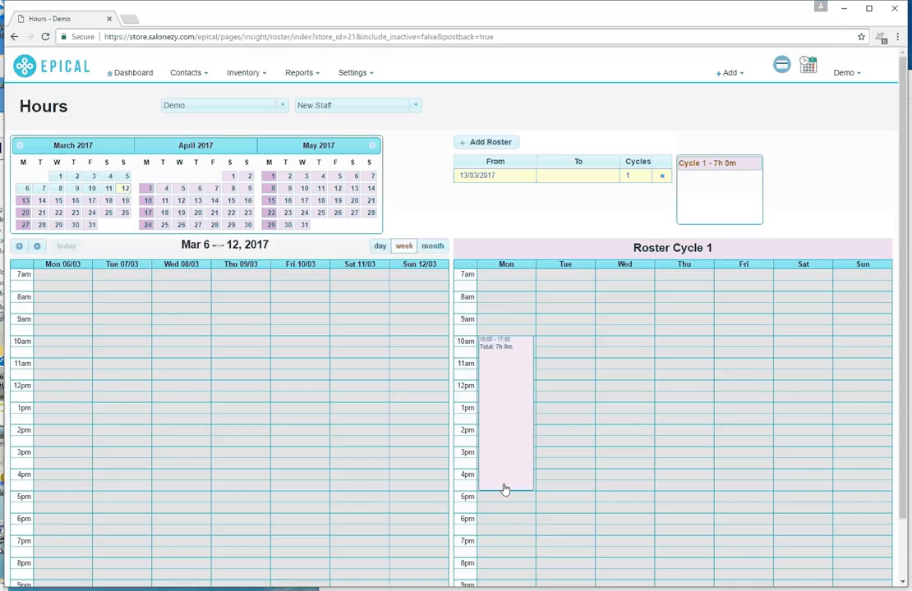
{"action": "left_click", "coordinate": [561, 326]}
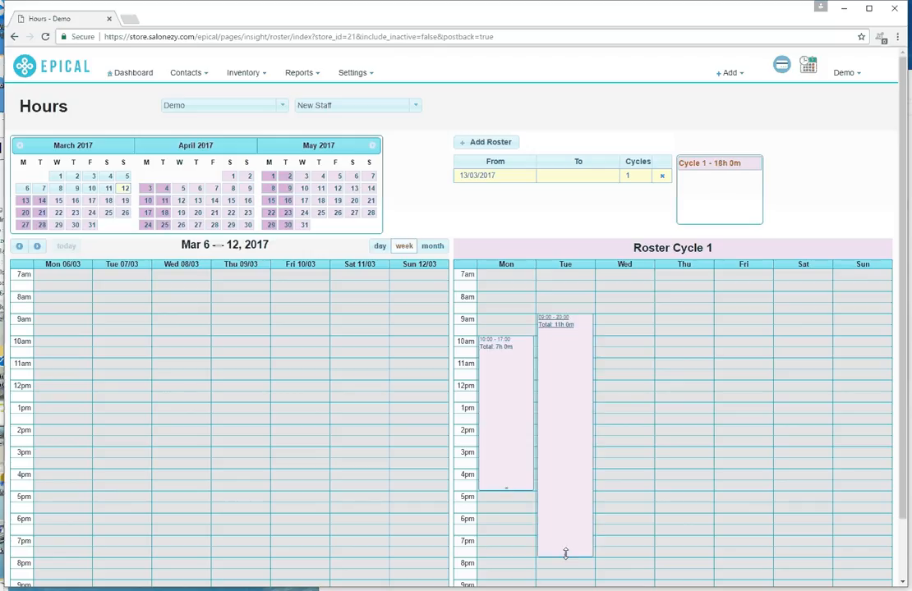
{"action": "left_click_drag", "start_coordinate": [565, 554], "coordinate": [563, 517]}
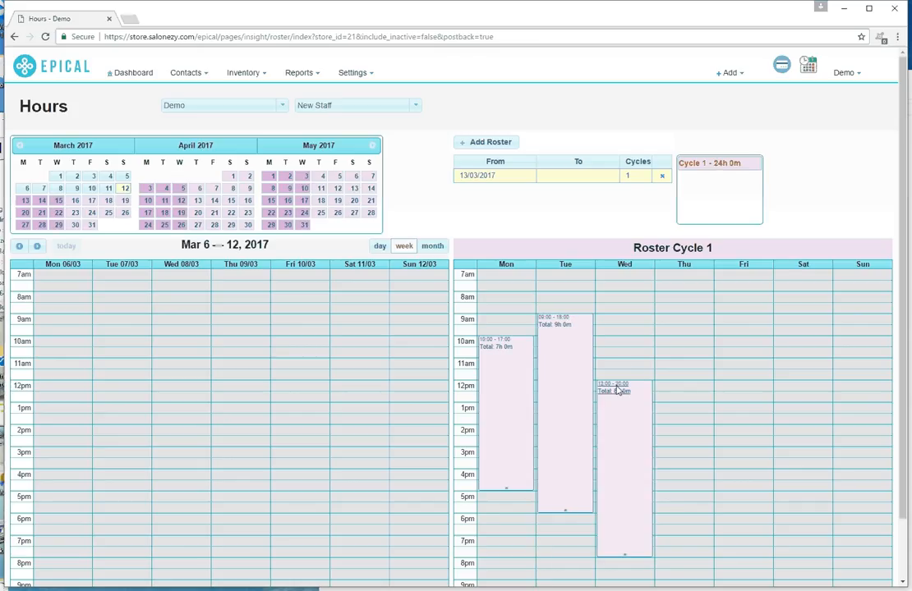
Add roster shifts of 09:00–20:00 on Thursday, Friday and Sunday, and 11:00–20:00 on Saturday
{"action": "left_click", "coordinate": [671, 322]}
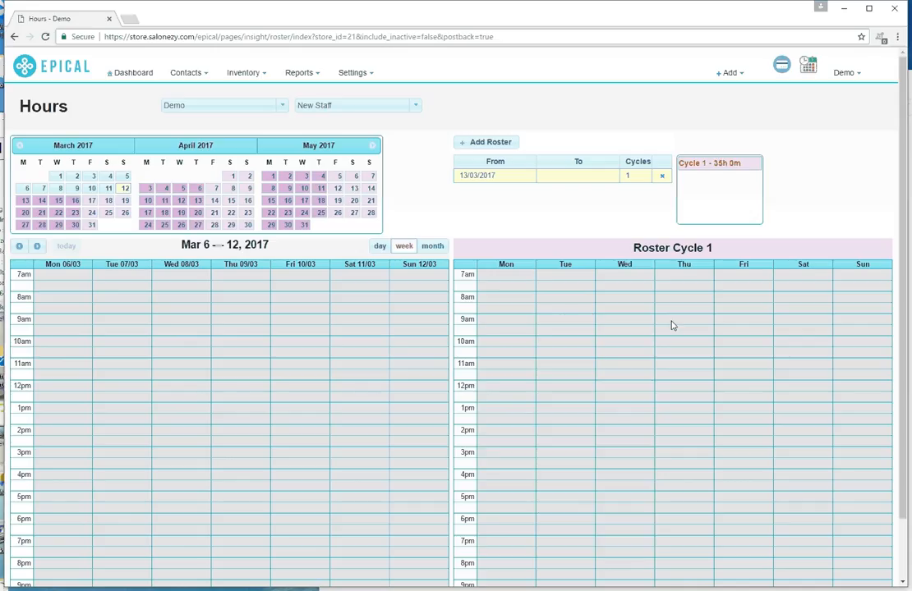
{"action": "left_click", "coordinate": [749, 326]}
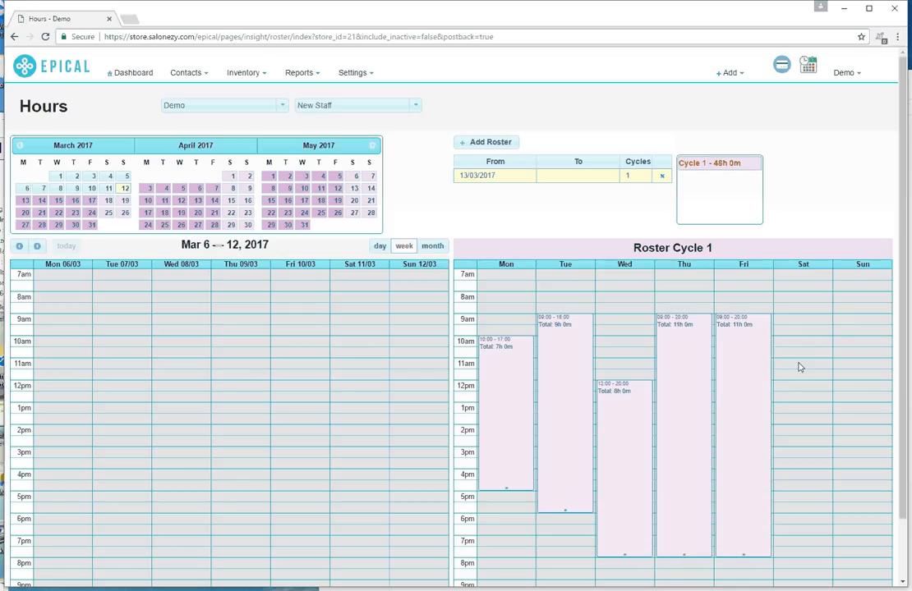
{"action": "left_click", "coordinate": [799, 368]}
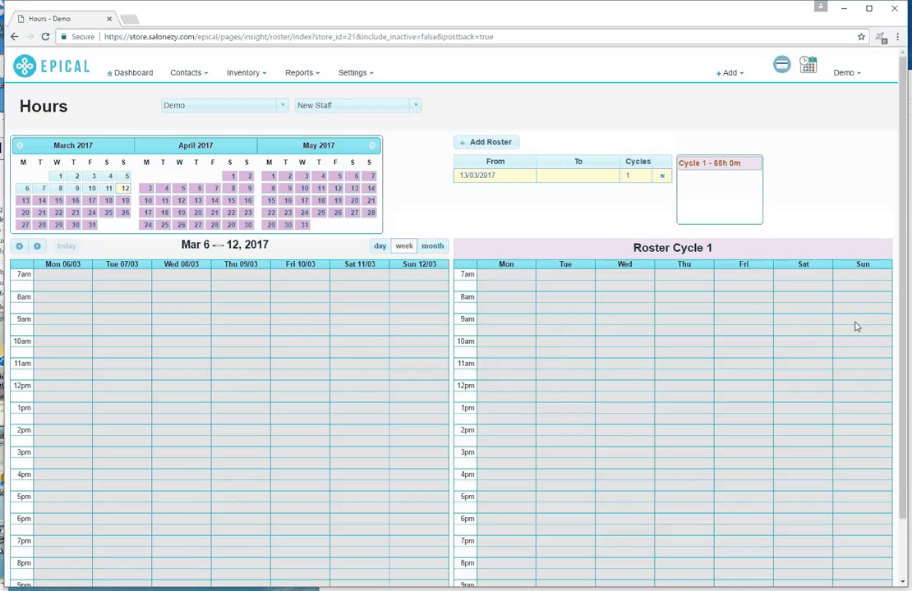
Shorten the roster's Wednesday and Friday shifts to end at 18:00 and the Sunday shift to end at 17:30
{"action": "left_click_drag", "start_coordinate": [626, 554], "coordinate": [625, 508]}
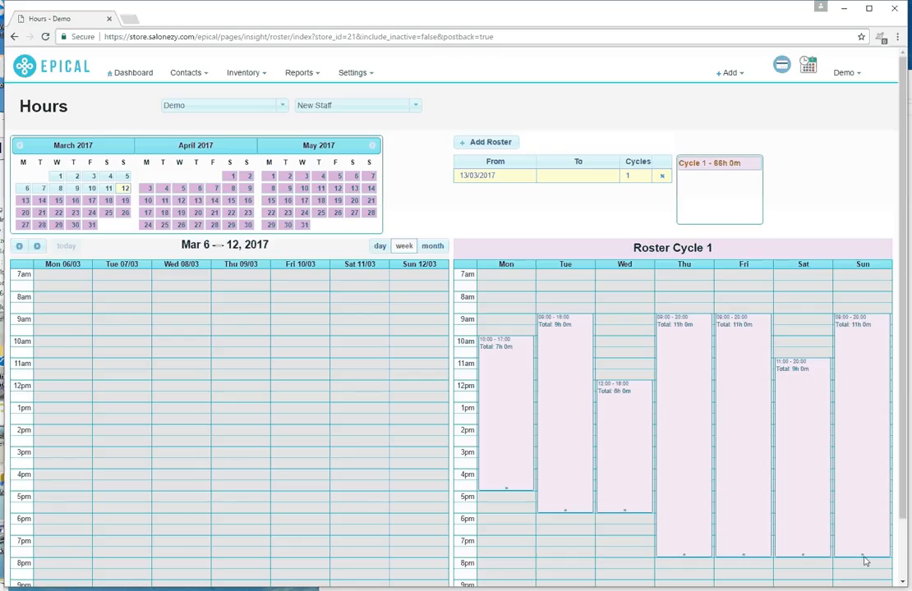
{"action": "left_click_drag", "start_coordinate": [863, 553], "coordinate": [860, 500]}
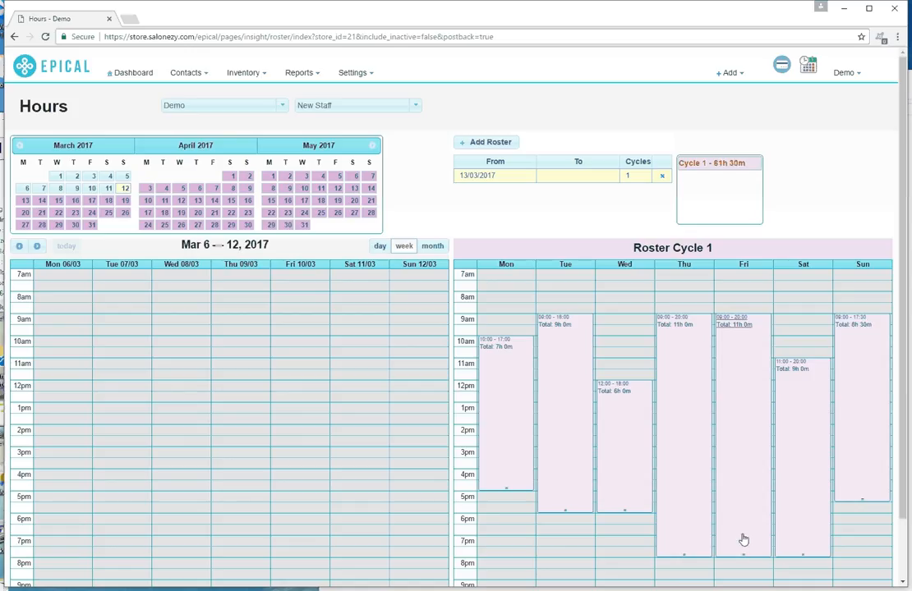
{"action": "left_click_drag", "start_coordinate": [743, 555], "coordinate": [741, 510]}
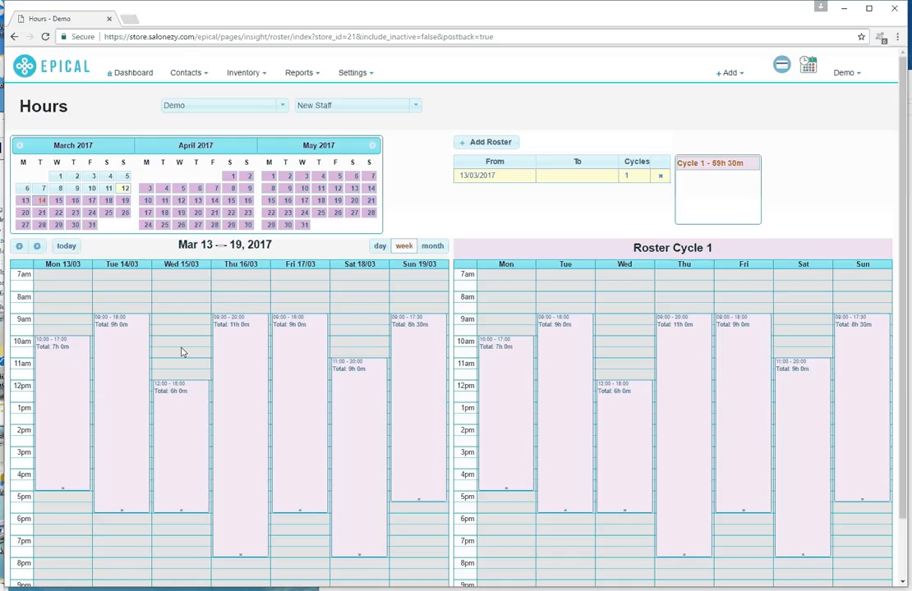
Make Wednesday 15/03 a day off in the weekly calendar for March 13–19, leaving the roster cycle as it is
{"action": "left_click", "coordinate": [165, 393]}
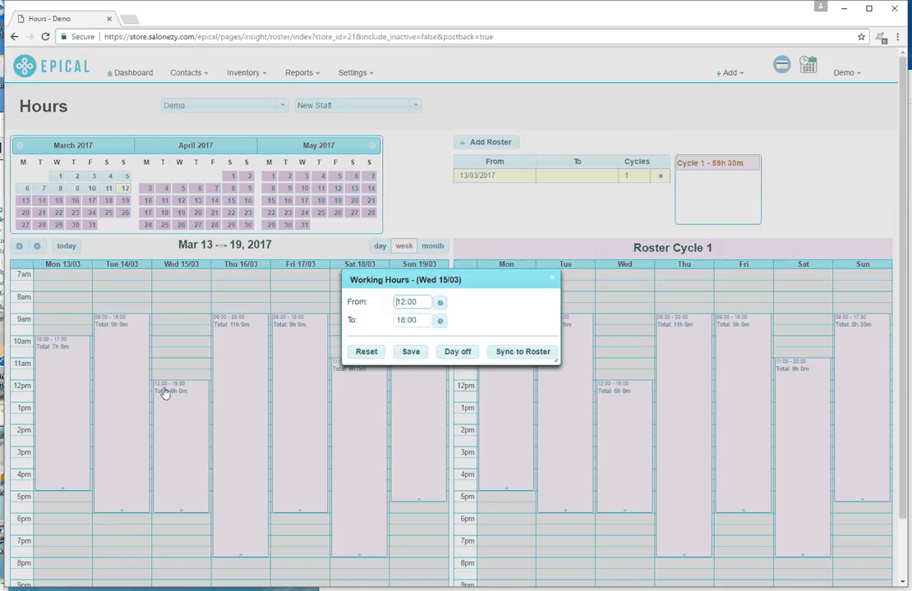
{"action": "left_click", "coordinate": [458, 352]}
{"action": "left_click", "coordinate": [458, 353]}
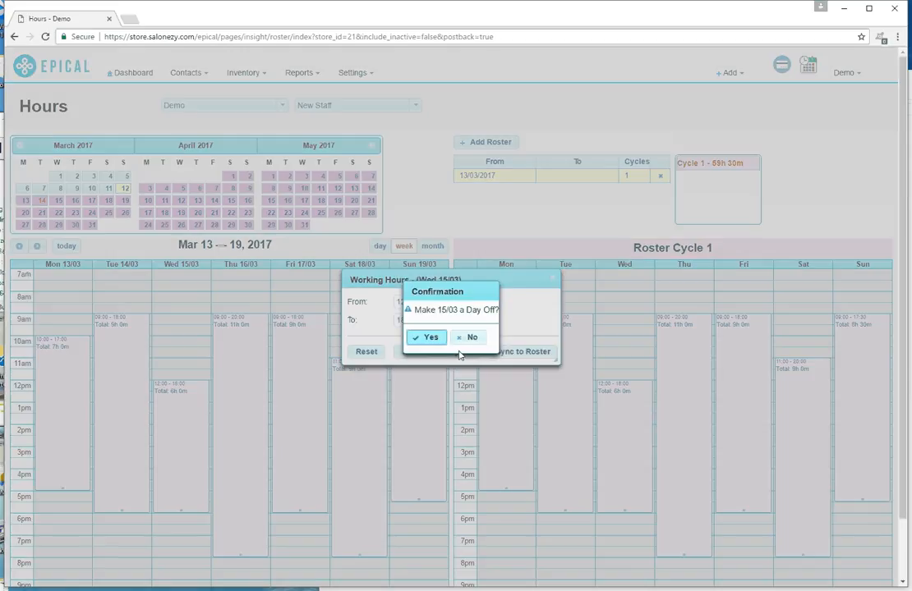
{"action": "left_click", "coordinate": [427, 348]}
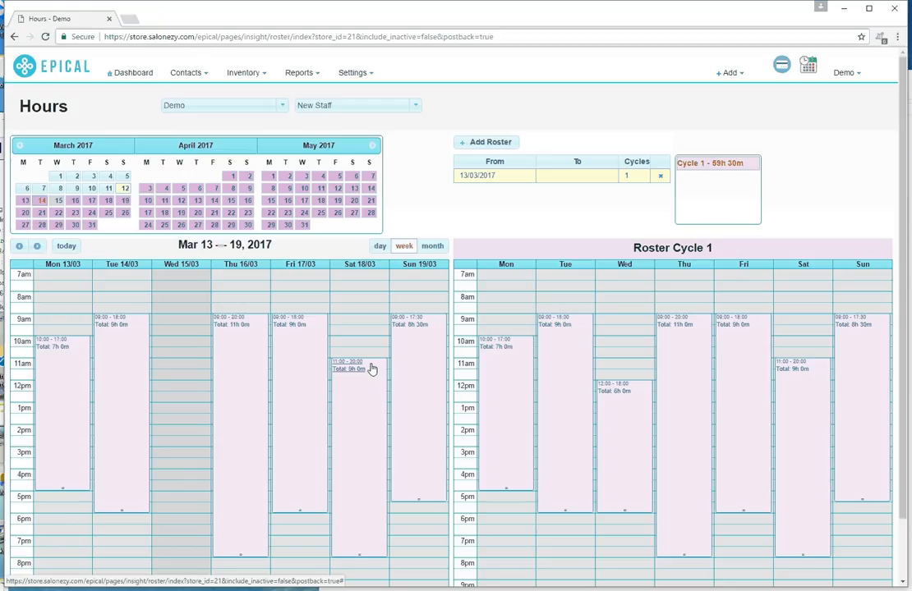
Change only Saturday 18/03's working hours to 09:30–16:00 and check the week of March 20–26
{"action": "left_click_drag", "start_coordinate": [372, 369], "coordinate": [368, 339]}
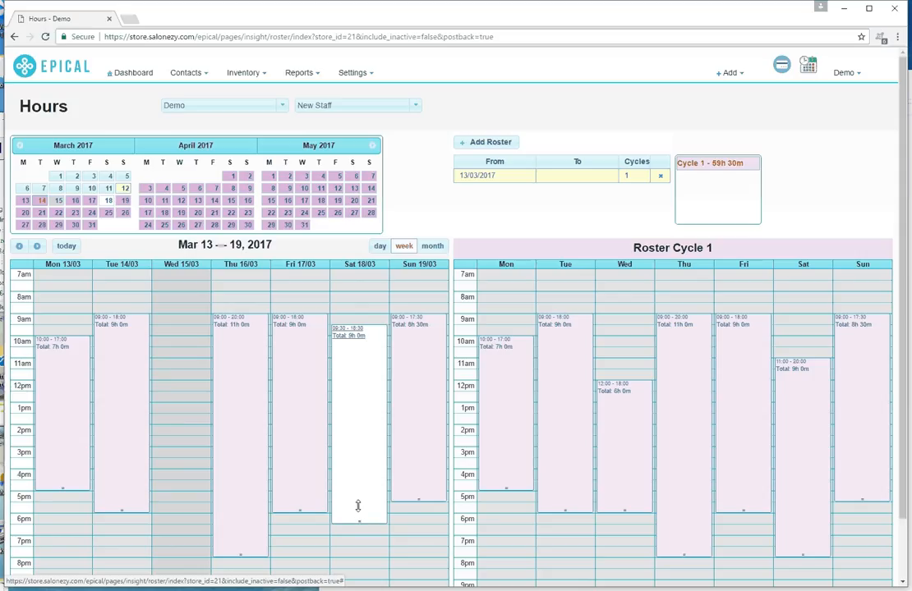
{"action": "left_click_drag", "start_coordinate": [358, 506], "coordinate": [355, 467]}
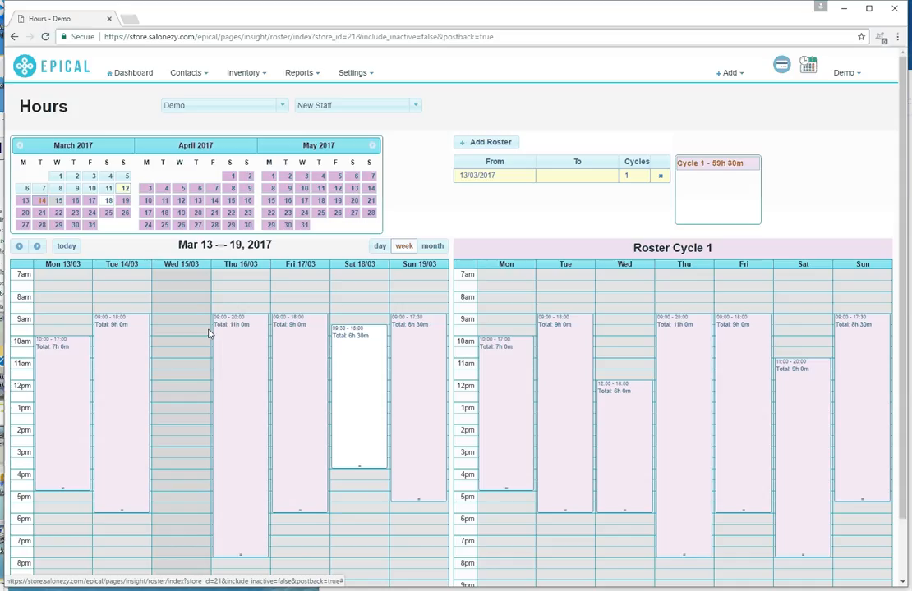
{"action": "left_click", "coordinate": [107, 202]}
{"action": "left_click", "coordinate": [58, 213]}
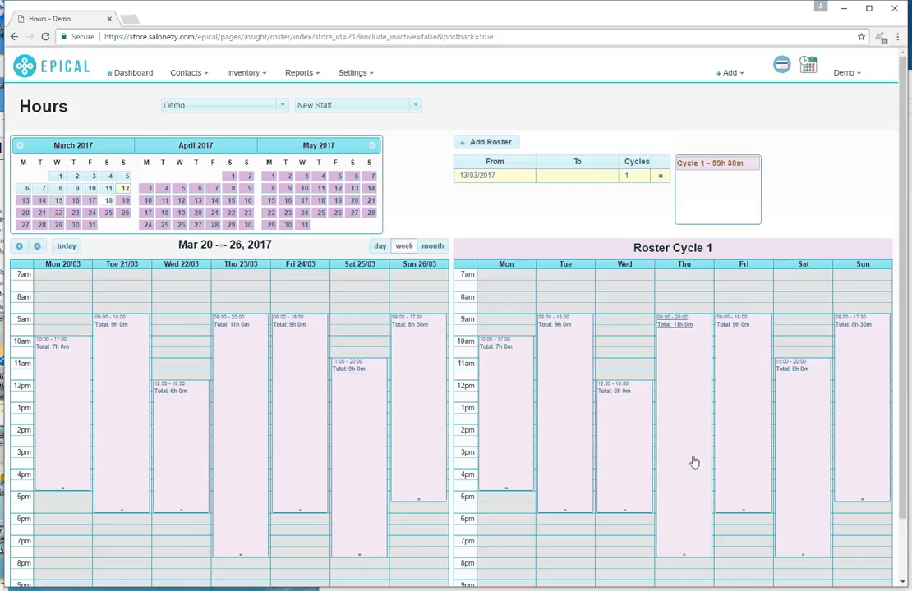
Go back to the week of March 13–19 and sync Saturday 18/03's hours to the roster
{"action": "left_click", "coordinate": [75, 202]}
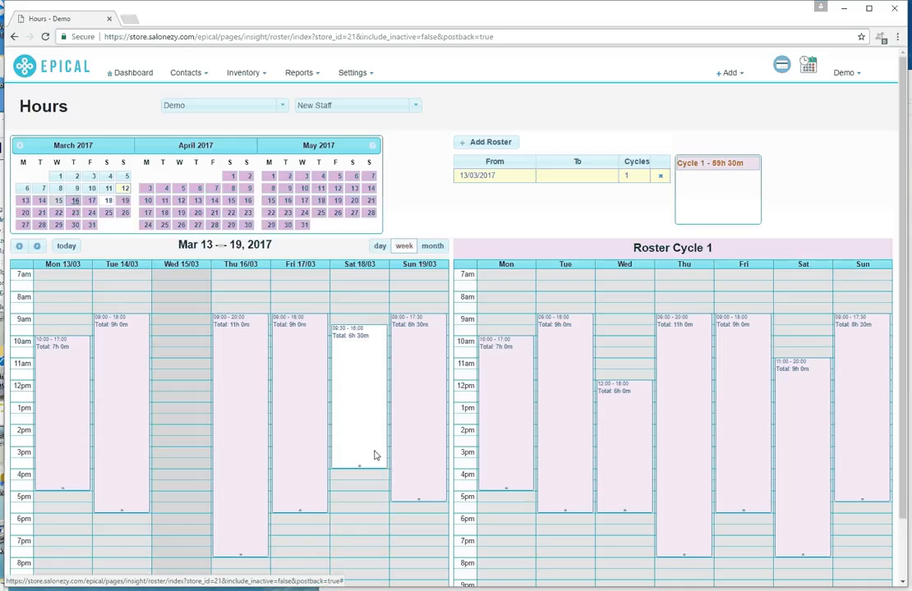
{"action": "left_click", "coordinate": [347, 339]}
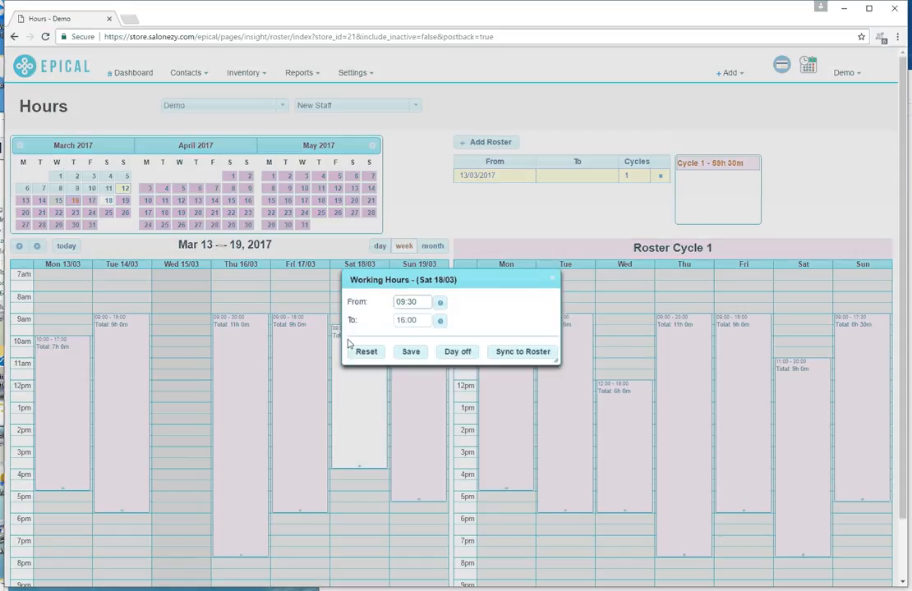
{"action": "left_click", "coordinate": [515, 355]}
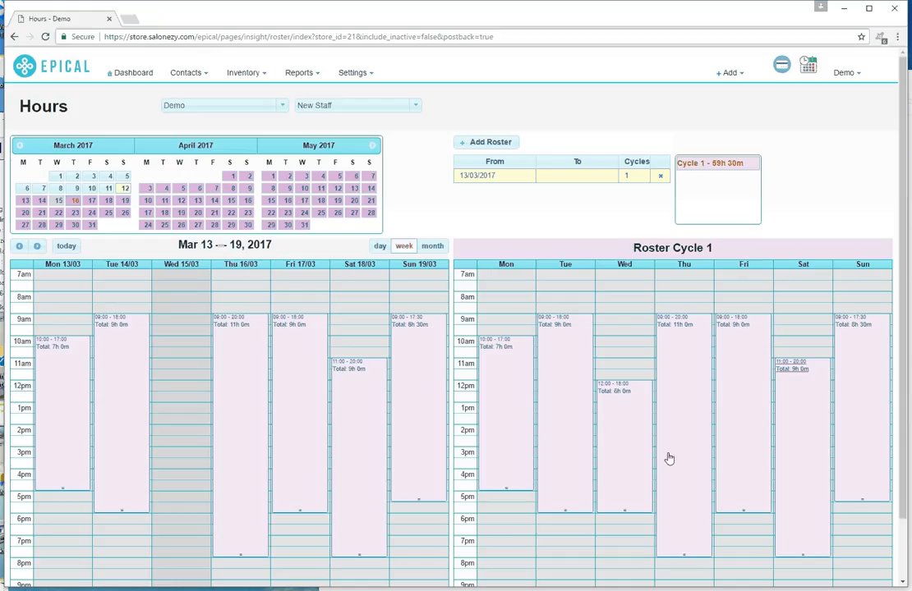
Give Wednesday 15/03 working hours of 10:30–20:00, and sync that day back to the roster
{"action": "left_click", "coordinate": [170, 356]}
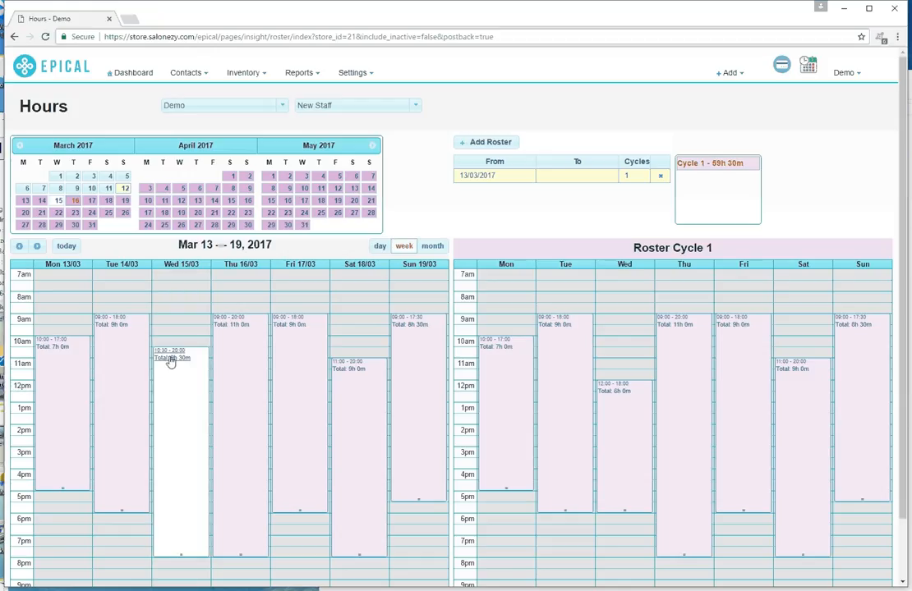
{"action": "left_click", "coordinate": [171, 363]}
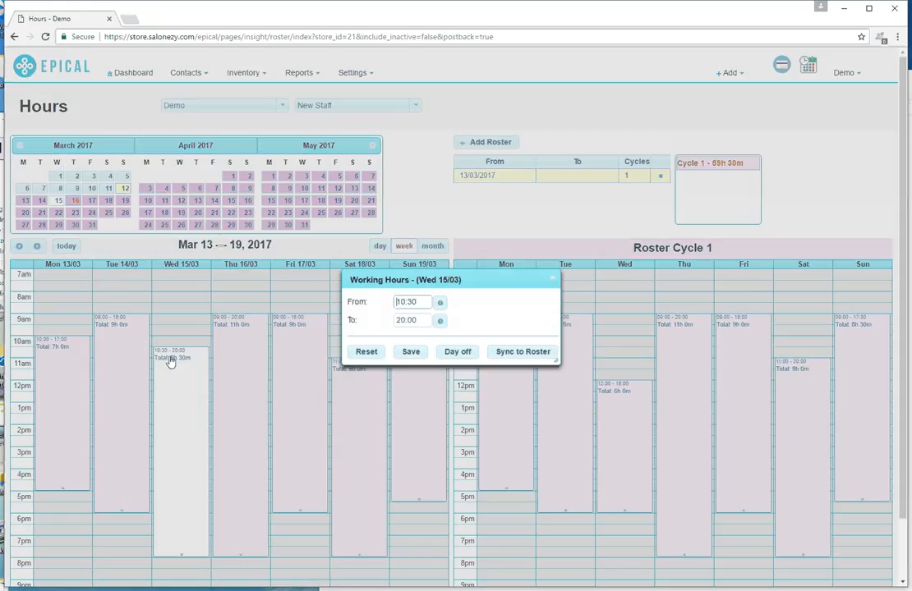
{"action": "left_click", "coordinate": [504, 352]}
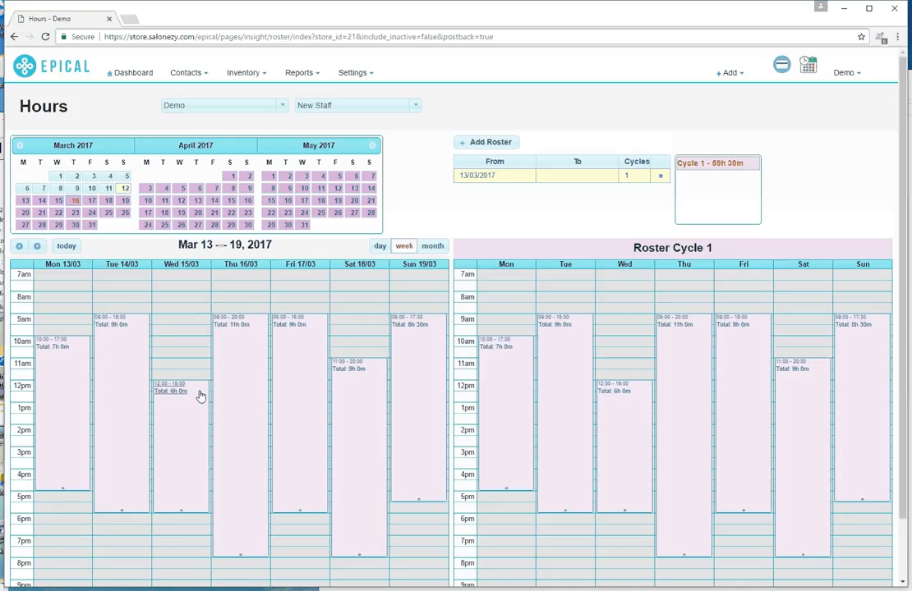
Move Wednesday 15/03's six-hour shift in the weekly calendar to 10:00–16:00
{"action": "left_click_drag", "start_coordinate": [199, 396], "coordinate": [189, 348]}
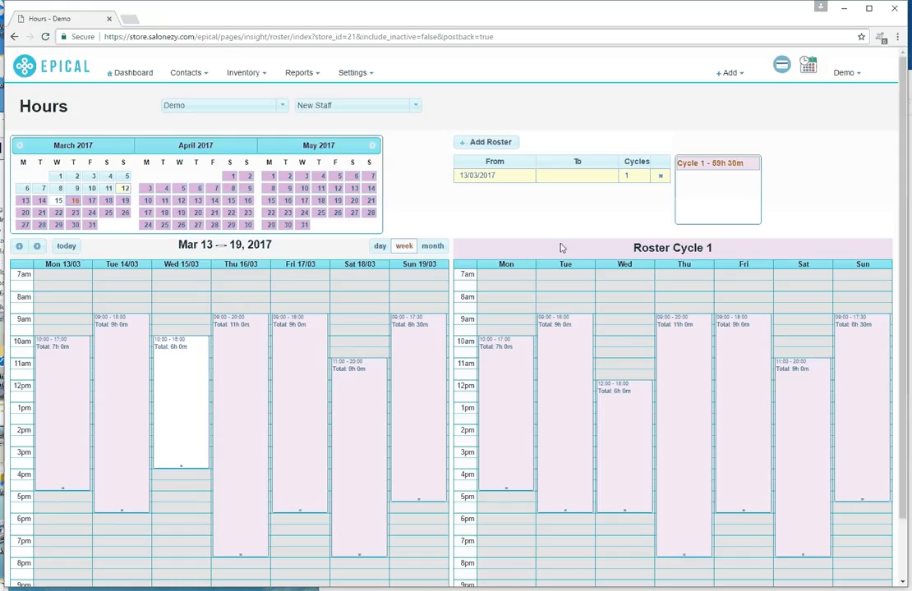
Set the end date of the roster starting 13/03/2017 to 26/03/2017 and save it
{"action": "left_click", "coordinate": [480, 176]}
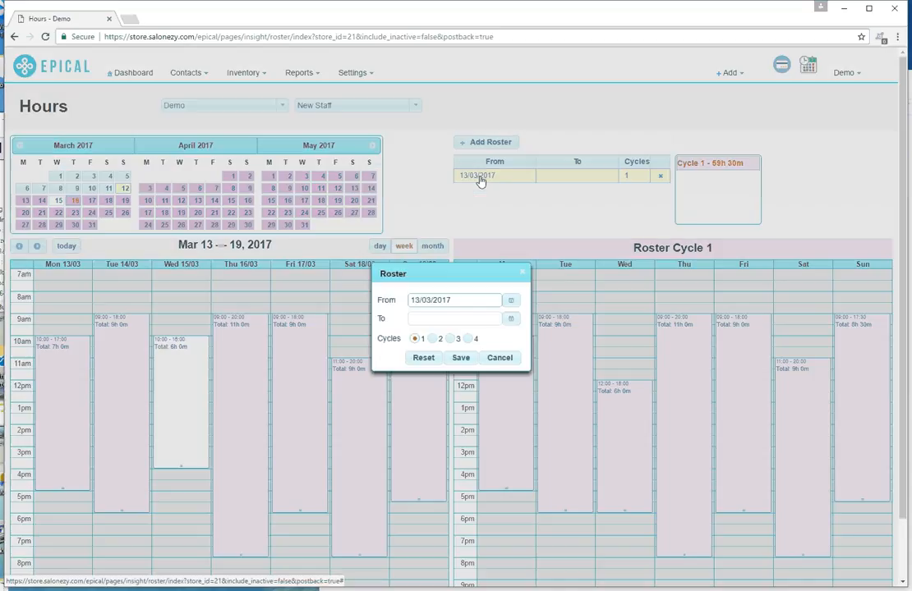
{"action": "left_click", "coordinate": [513, 321]}
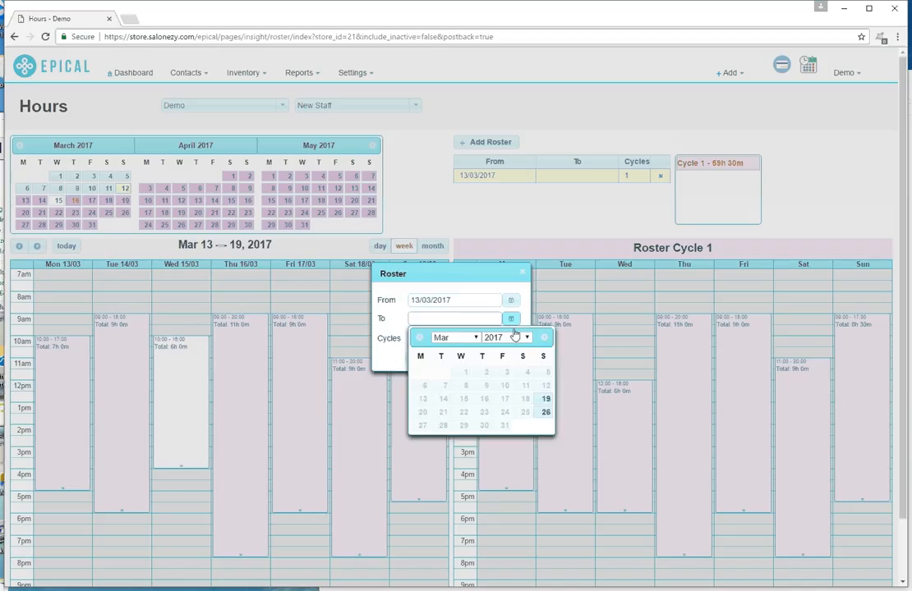
{"action": "left_click", "coordinate": [546, 413]}
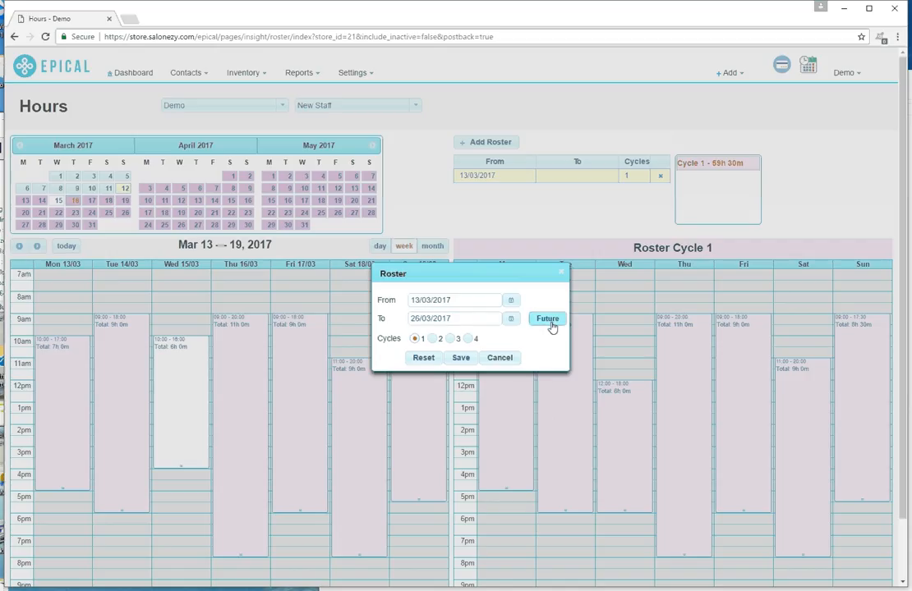
{"action": "left_click", "coordinate": [461, 359]}
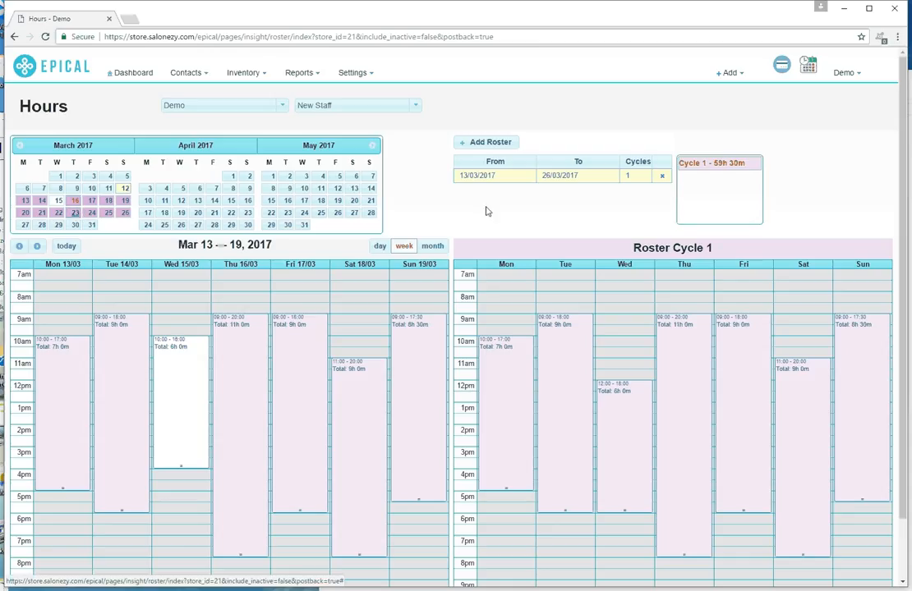
Add a new roster starting 27/03/2017 with 3 cycles and no end date, and save it
{"action": "left_click", "coordinate": [476, 144]}
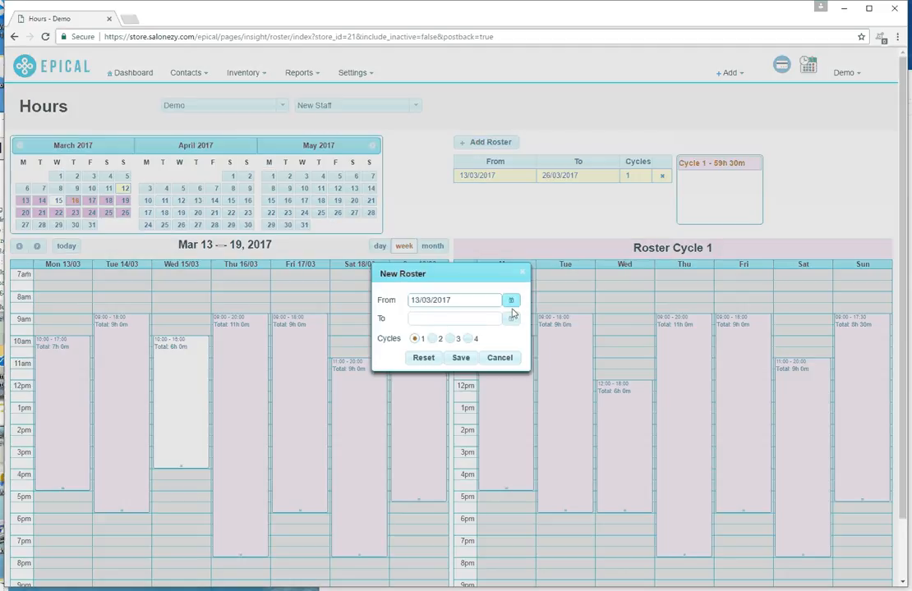
{"action": "left_click", "coordinate": [509, 304]}
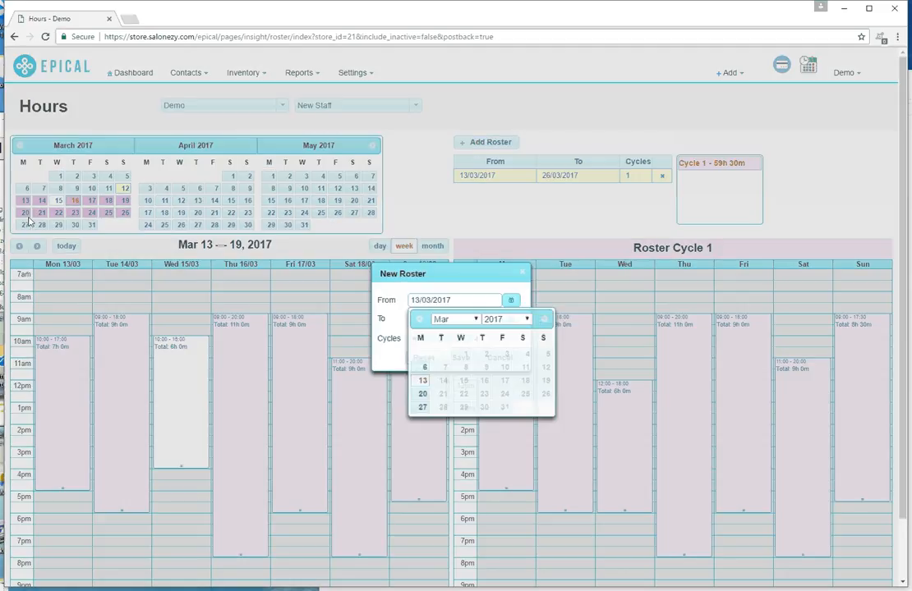
{"action": "left_click", "coordinate": [423, 408]}
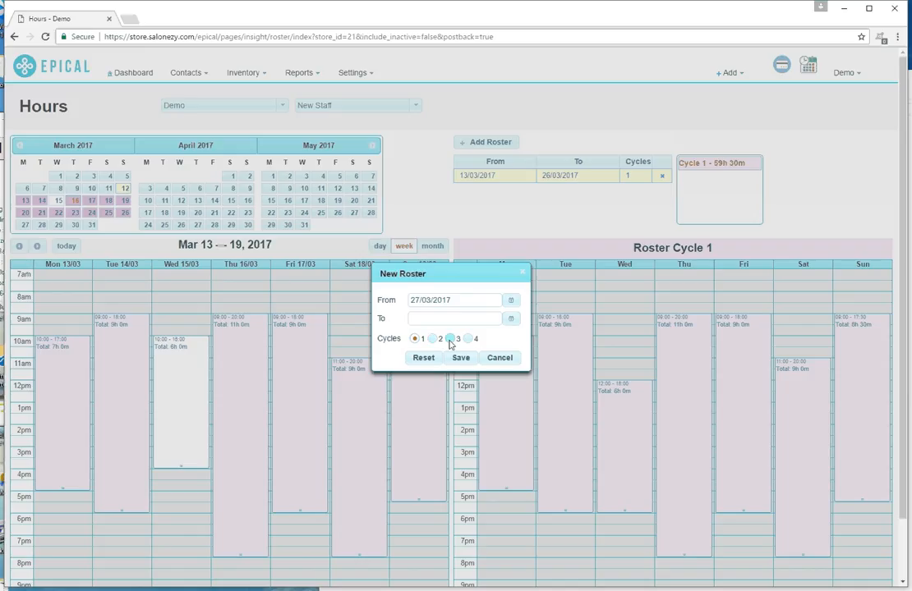
{"action": "left_click", "coordinate": [450, 339]}
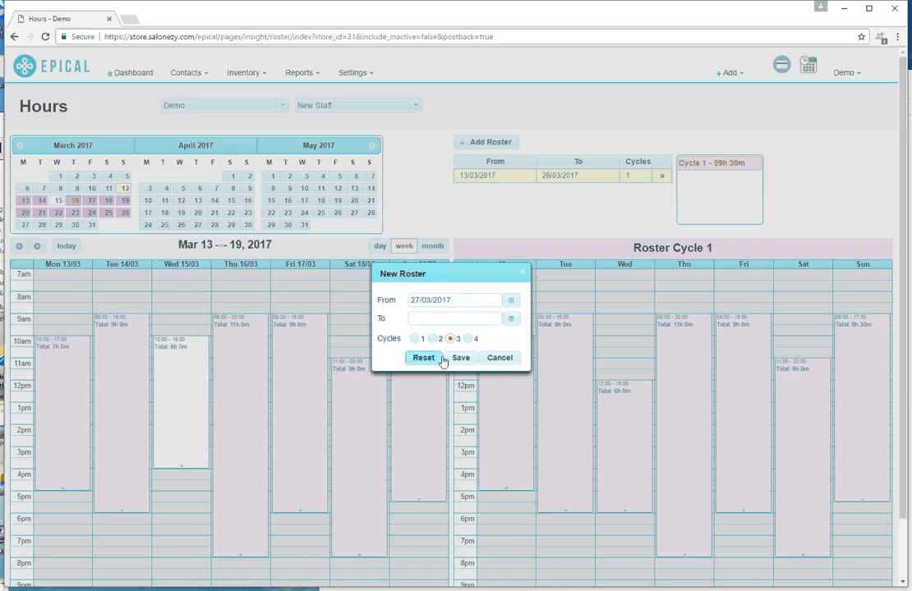
{"action": "left_click", "coordinate": [459, 359]}
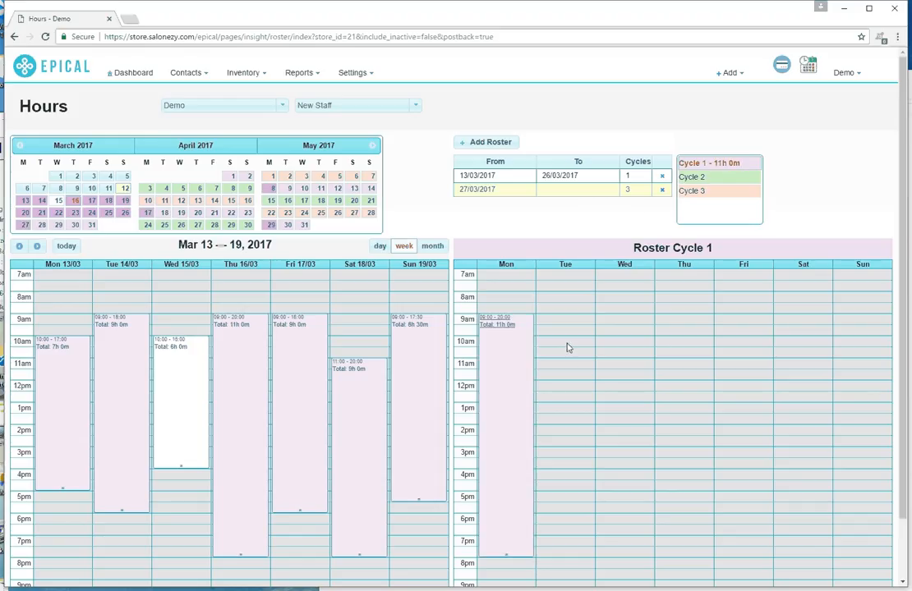
Give every day of Cycle 1 in the new roster working hours of 09:00–20:00
{"action": "left_click", "coordinate": [565, 322]}
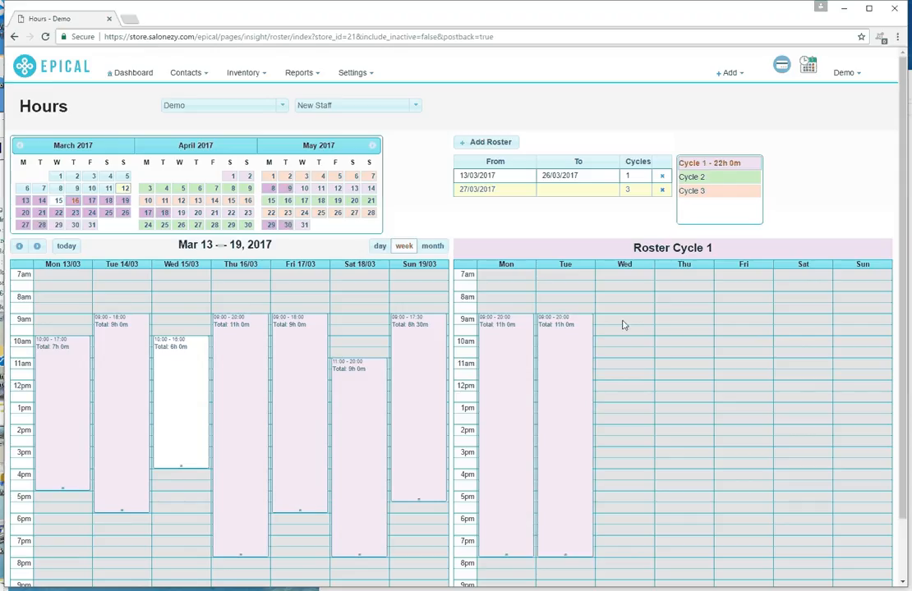
{"action": "left_click", "coordinate": [622, 325]}
{"action": "left_click", "coordinate": [684, 323]}
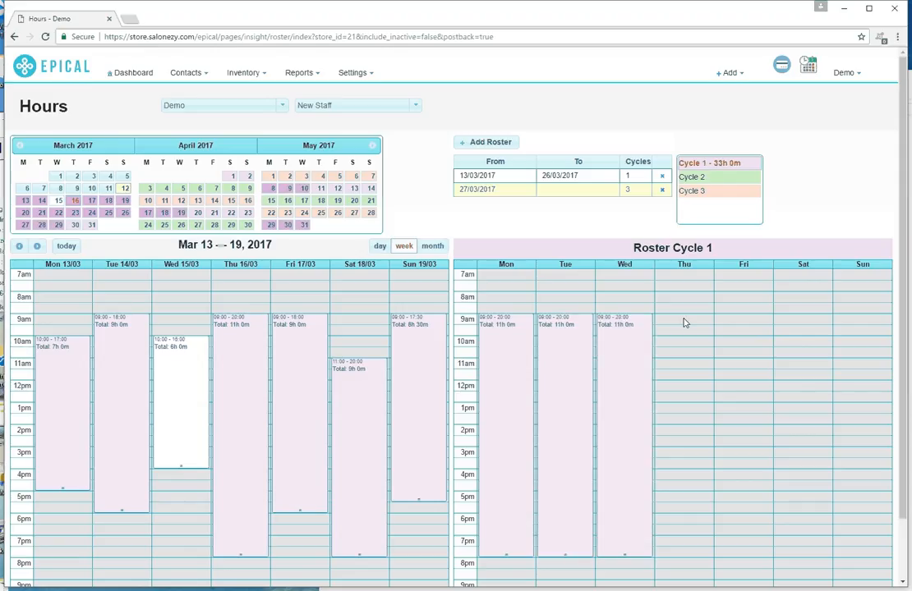
{"action": "left_click", "coordinate": [744, 324]}
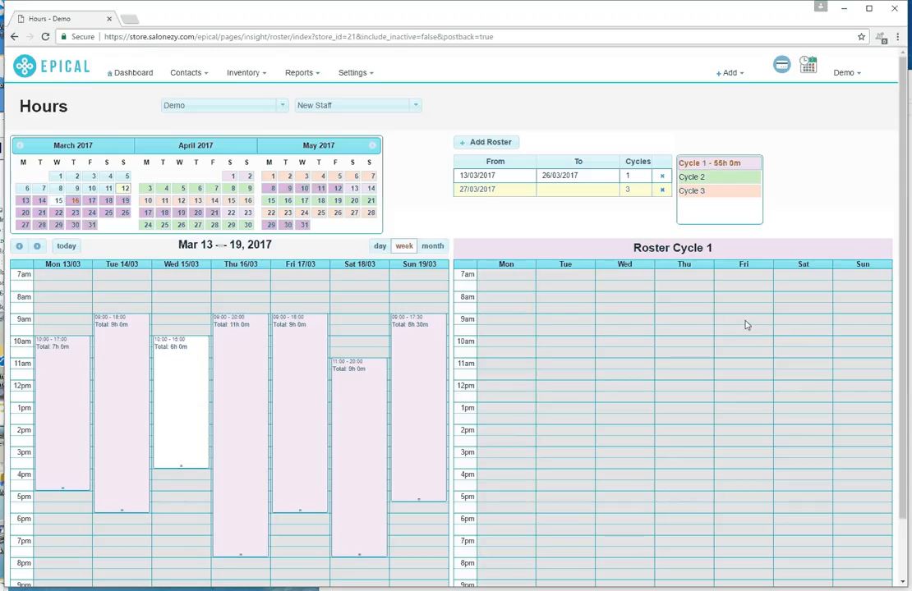
{"action": "left_click", "coordinate": [813, 324]}
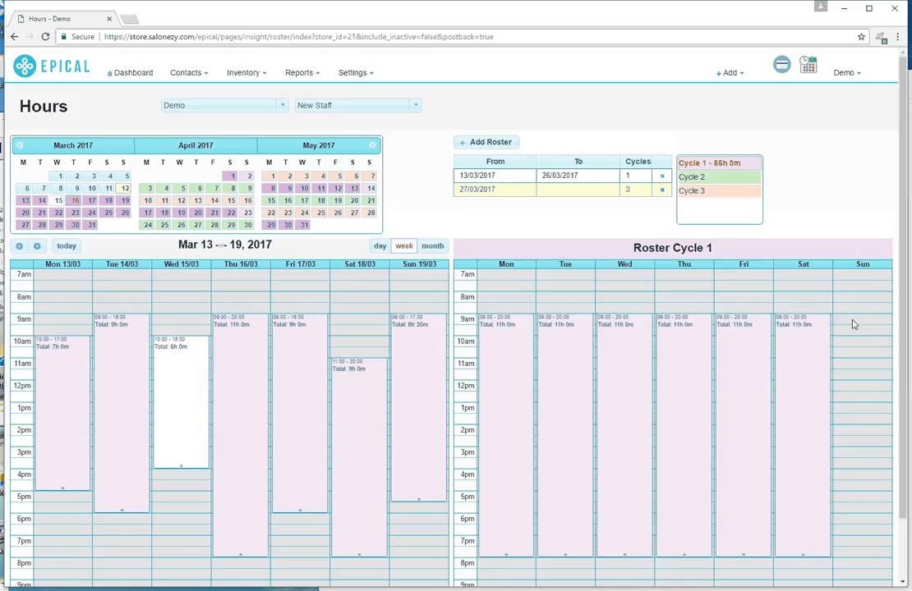
{"action": "left_click", "coordinate": [852, 325]}
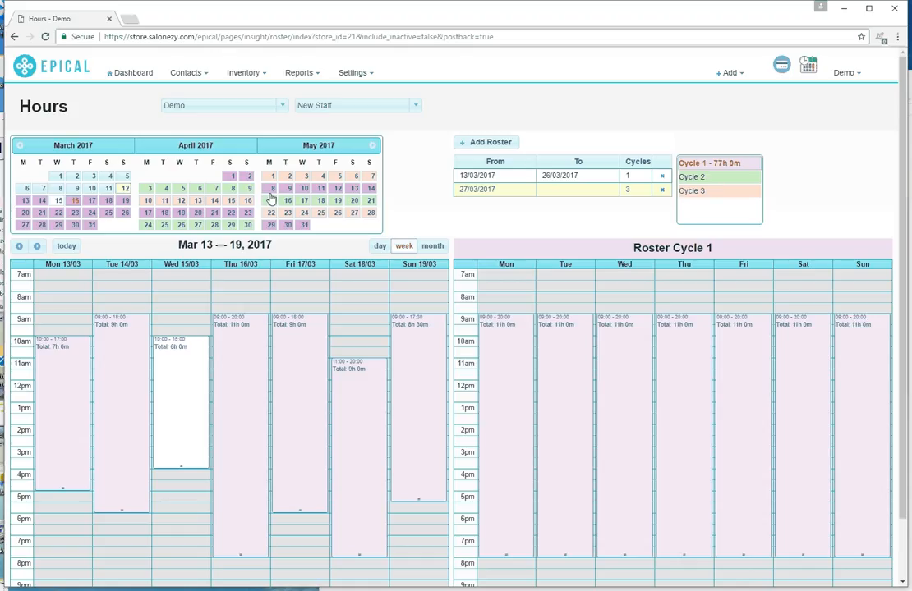
Fill Cycle 2 with Tuesday 12:00–20:00, Wednesday 11:00–20:00 and Thursday 13:00–20:00
{"action": "left_click", "coordinate": [693, 180]}
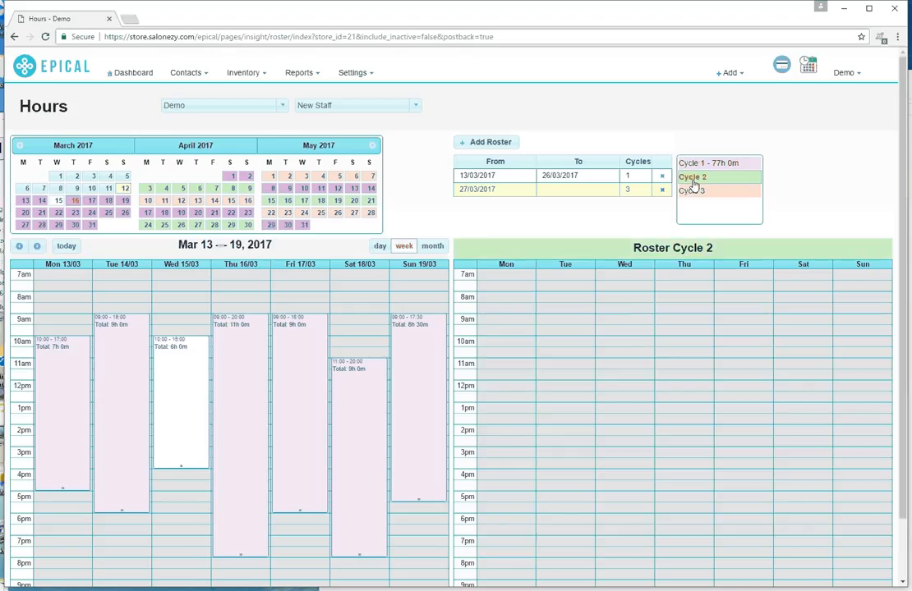
{"action": "left_click", "coordinate": [567, 391]}
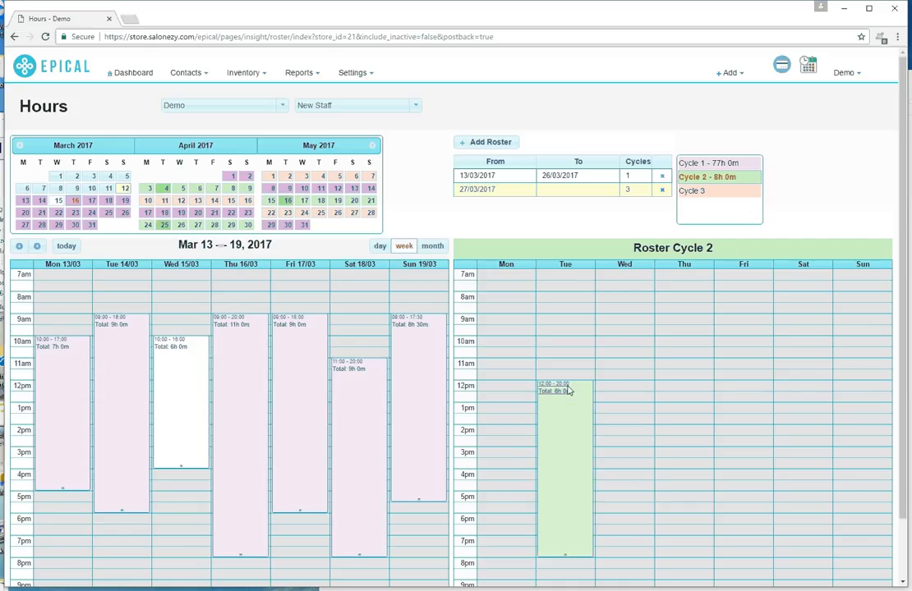
{"action": "left_click", "coordinate": [621, 370]}
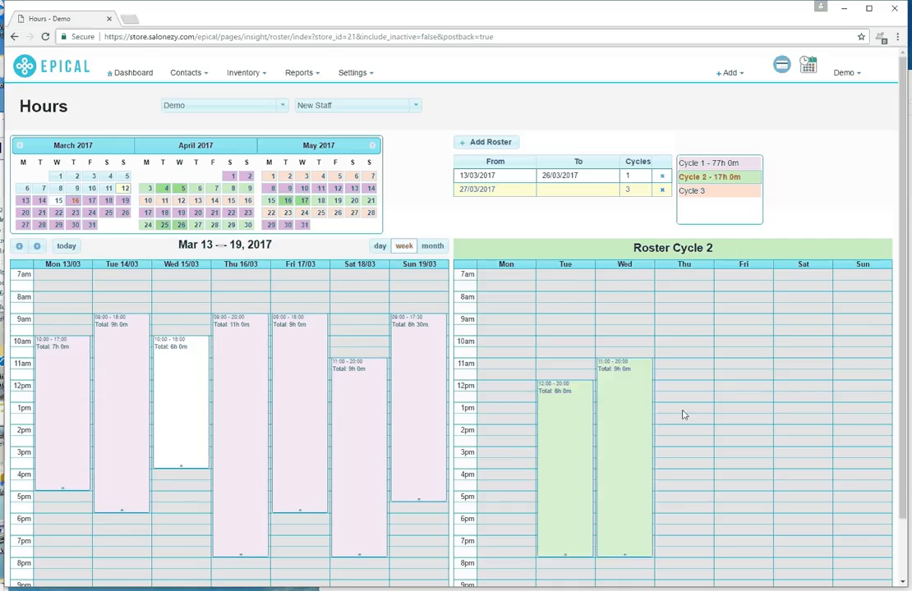
{"action": "left_click", "coordinate": [683, 415]}
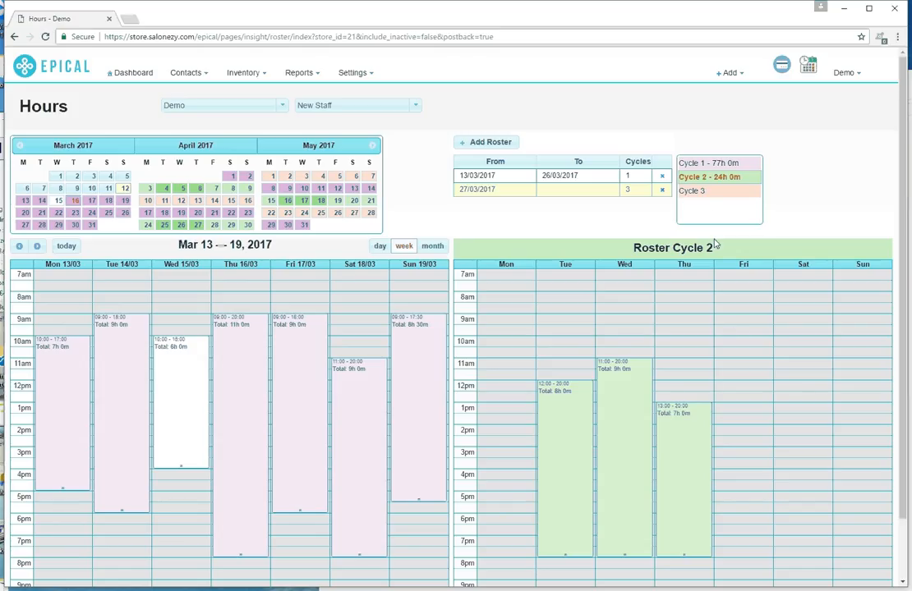
Fill Cycle 3 with Friday 10:00–20:00, Saturday 09:00–20:00, Sunday 08:00–20:00 and Monday 09:00–20:00
{"action": "left_click", "coordinate": [694, 192]}
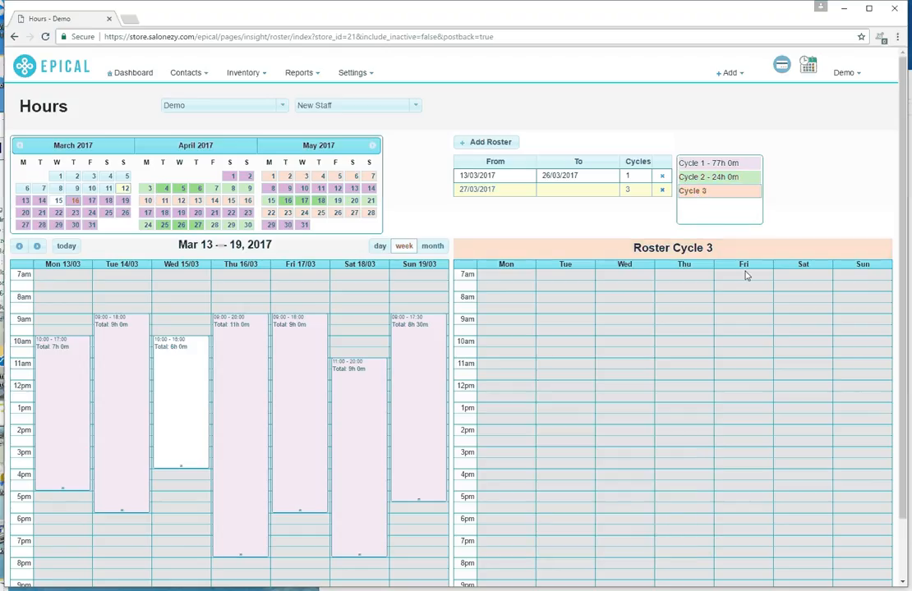
{"action": "left_click", "coordinate": [795, 323]}
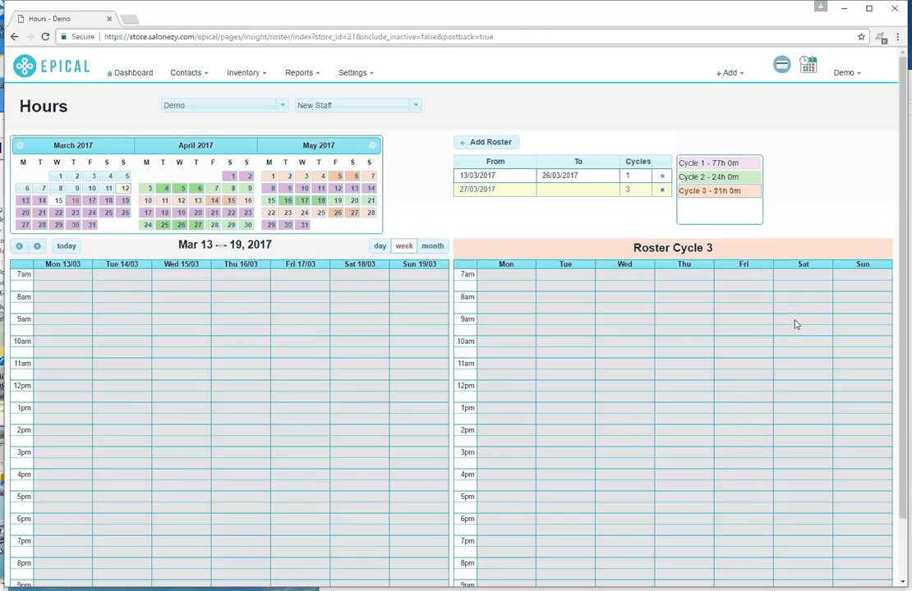
{"action": "left_click", "coordinate": [858, 302]}
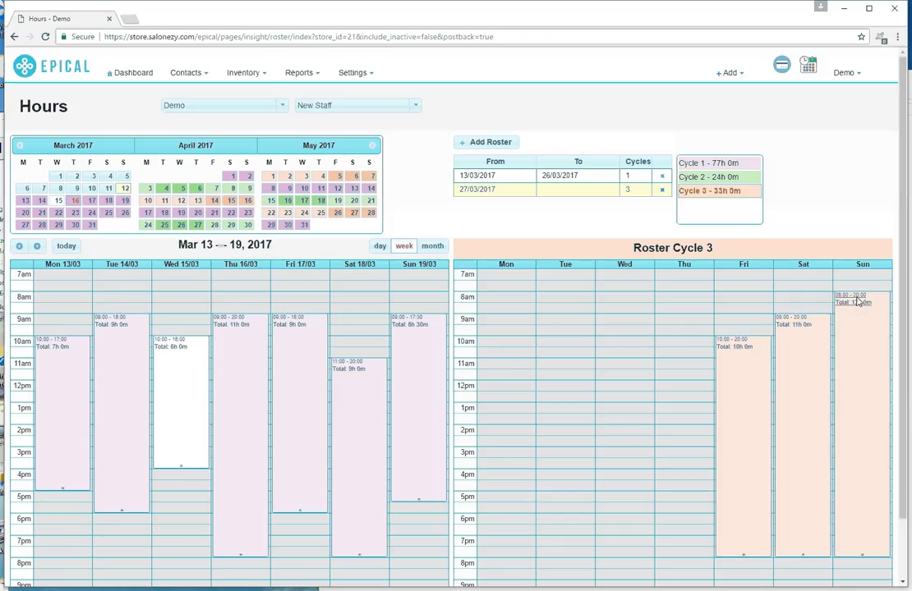
{"action": "left_click", "coordinate": [485, 322]}
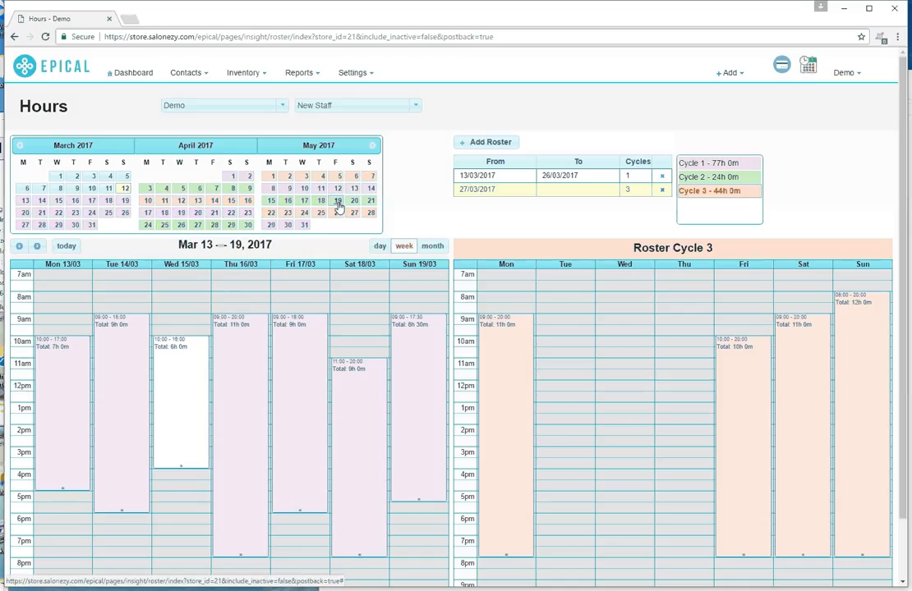
Give Friday 19/05 one-off working hours of 11:00–20:00 in the weekly calendar for May 15–21, with Cycle 2 displayed
{"action": "left_click", "coordinate": [338, 201]}
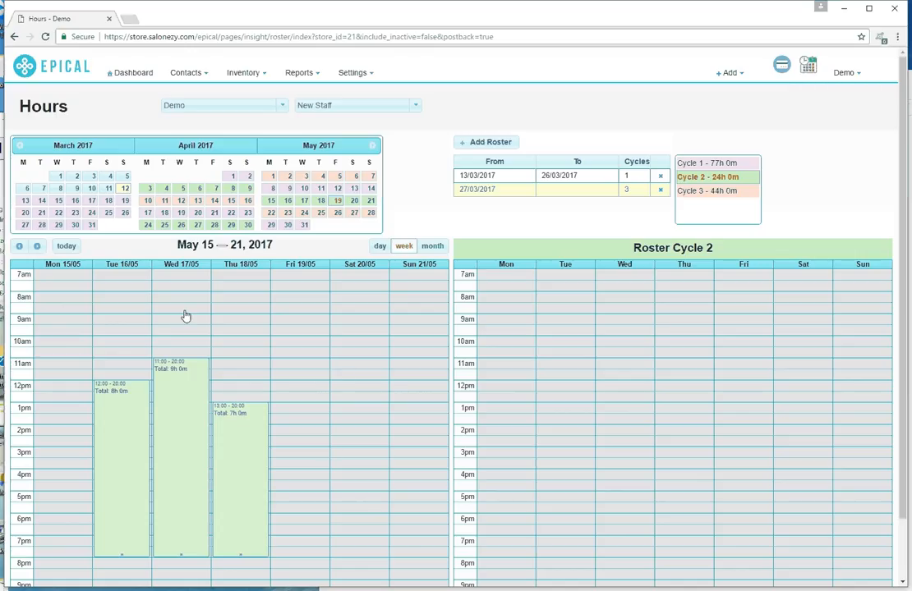
{"action": "left_click", "coordinate": [705, 178]}
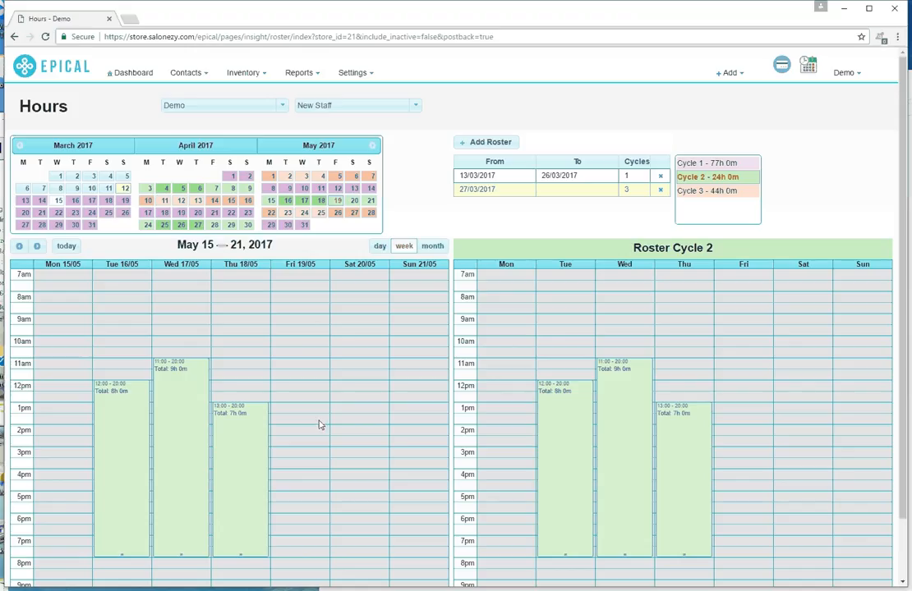
{"action": "left_click", "coordinate": [296, 366]}
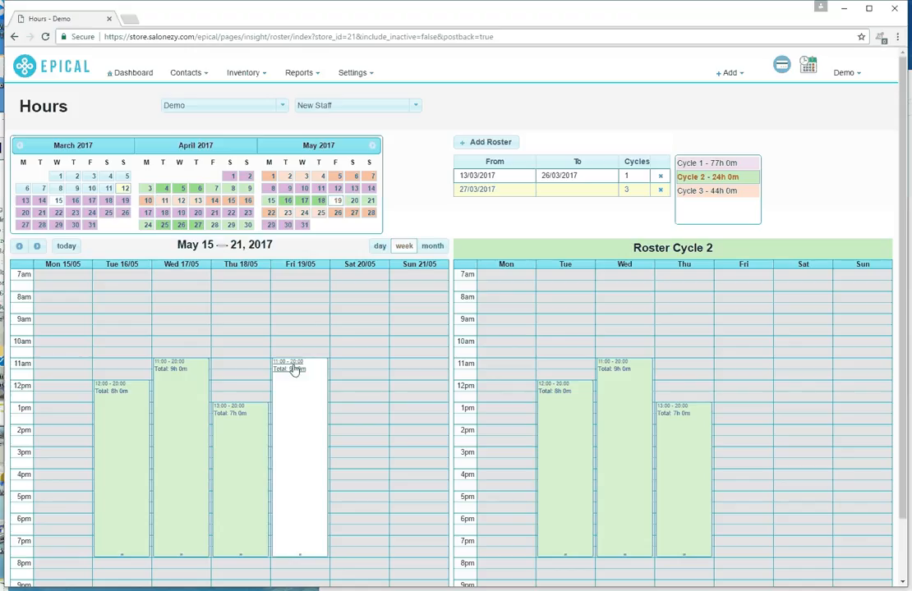